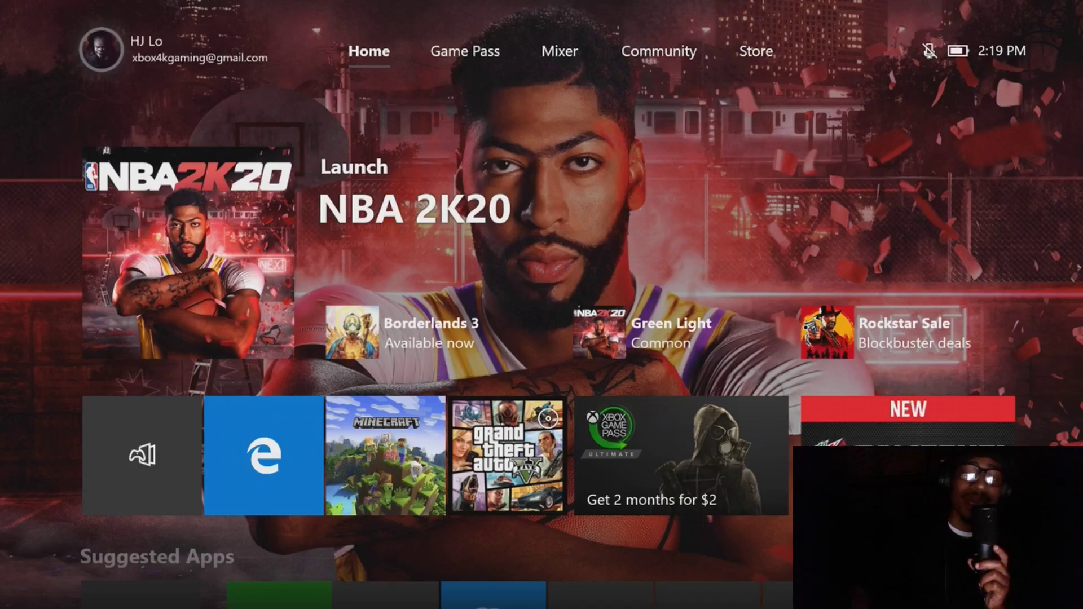
- From the guide's profile tab, choose My profile for the signed-in account
{"action": "key", "text": "super"}
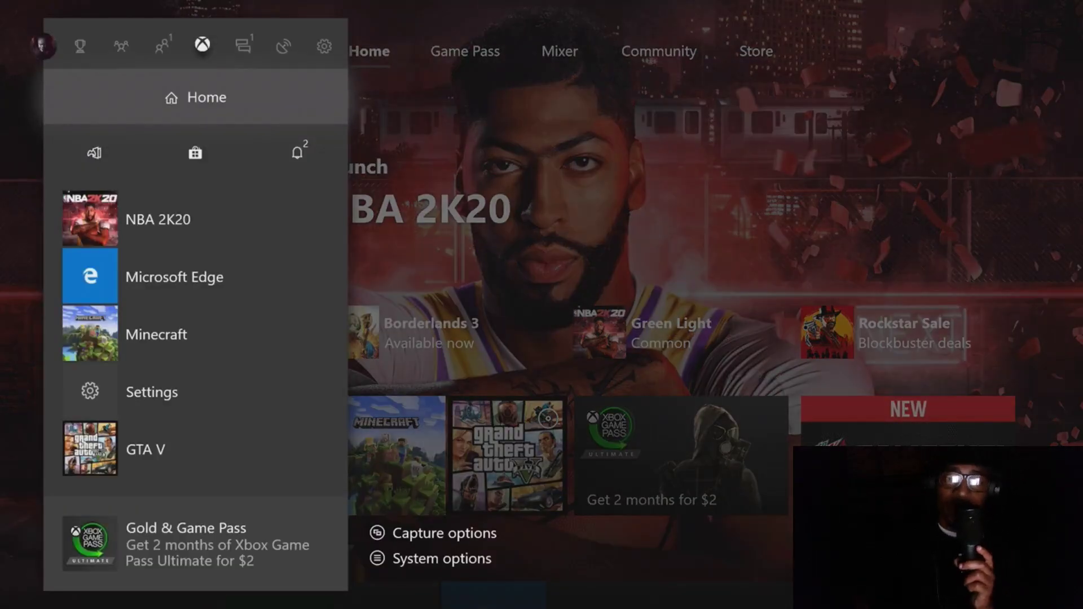
{"action": "key", "text": "Left"}
{"action": "key", "text": "Left"}
{"action": "key", "text": "Left"}
{"action": "key", "text": "Left"}
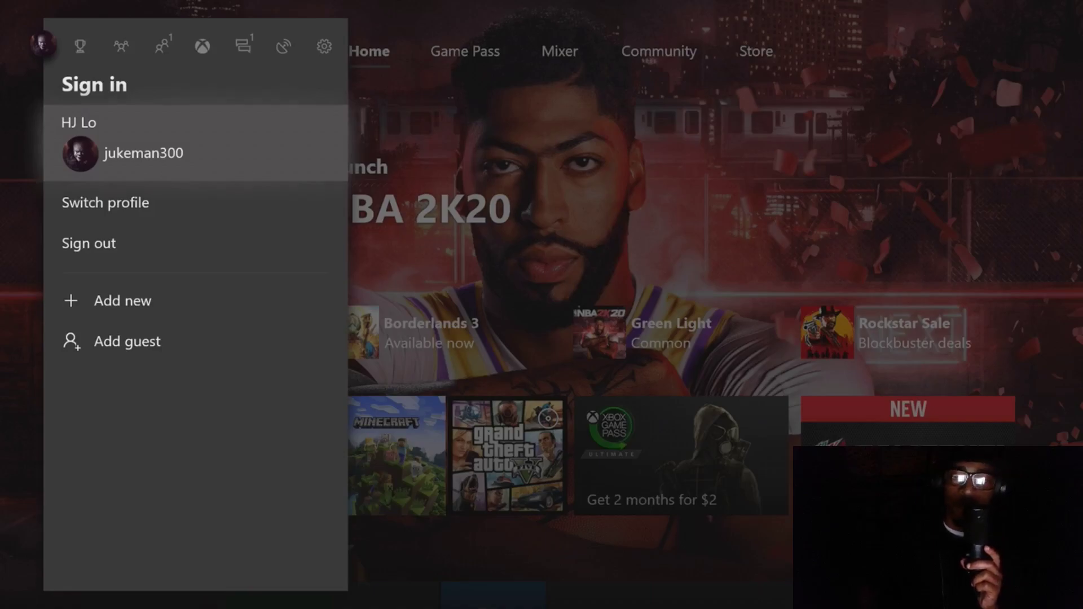
{"action": "key", "text": "Return"}
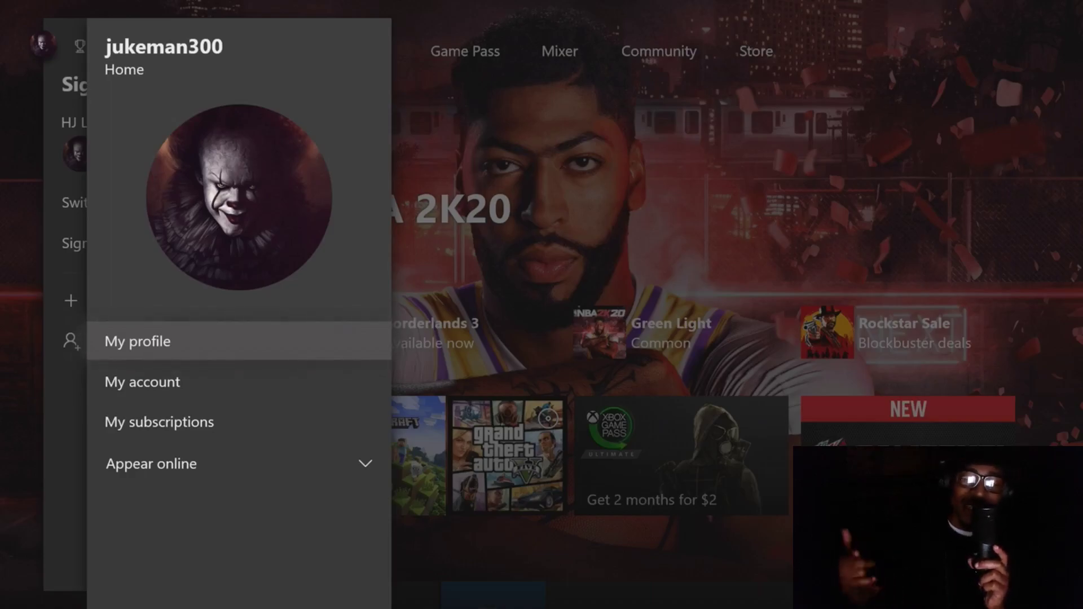
{"action": "key", "text": "Down"}
{"action": "key", "text": "Up"}
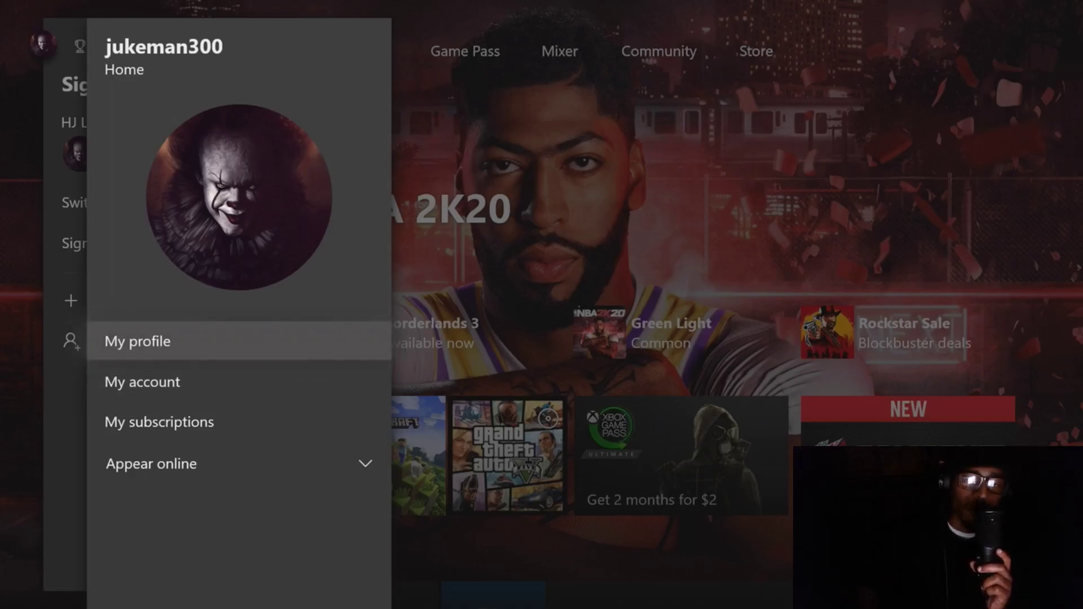
{"action": "key", "text": "Return"}
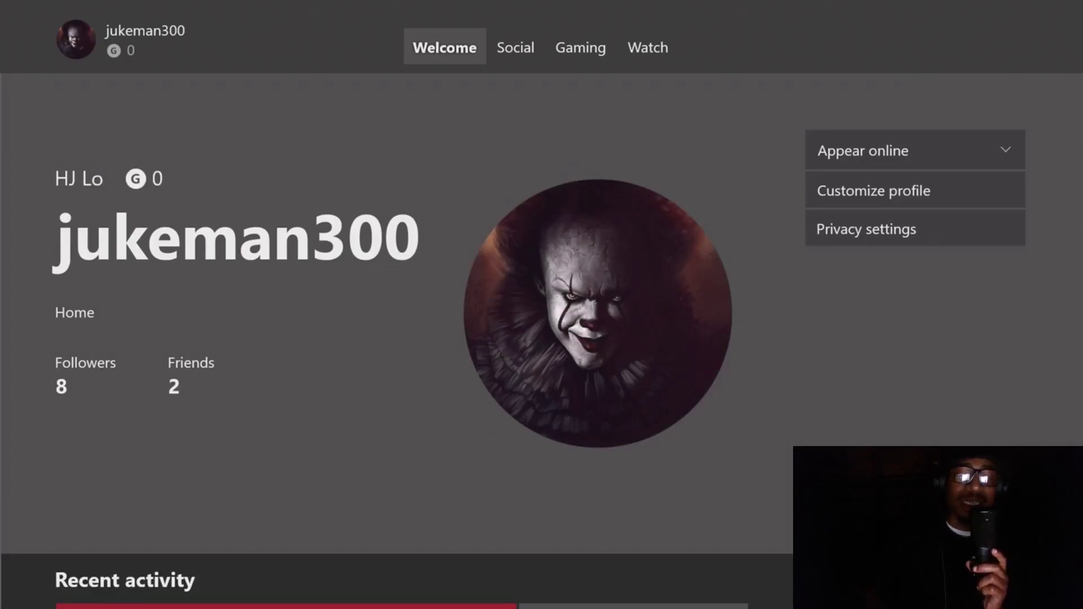
- Open Customize profile from the profile page
{"action": "key", "text": "Down"}
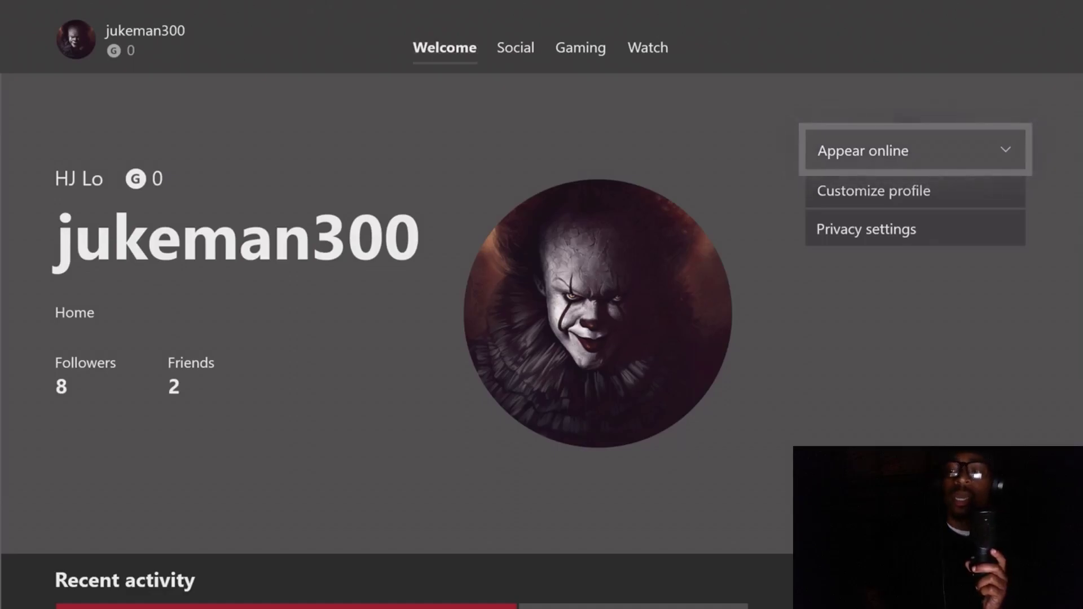
{"action": "key", "text": "Down"}
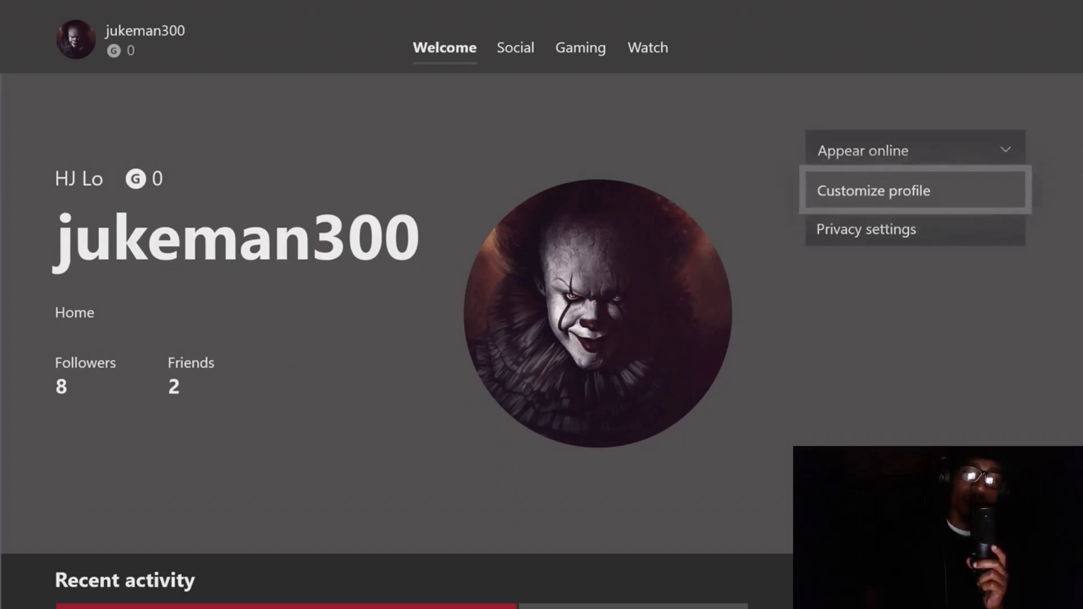
{"action": "key", "text": "Return"}
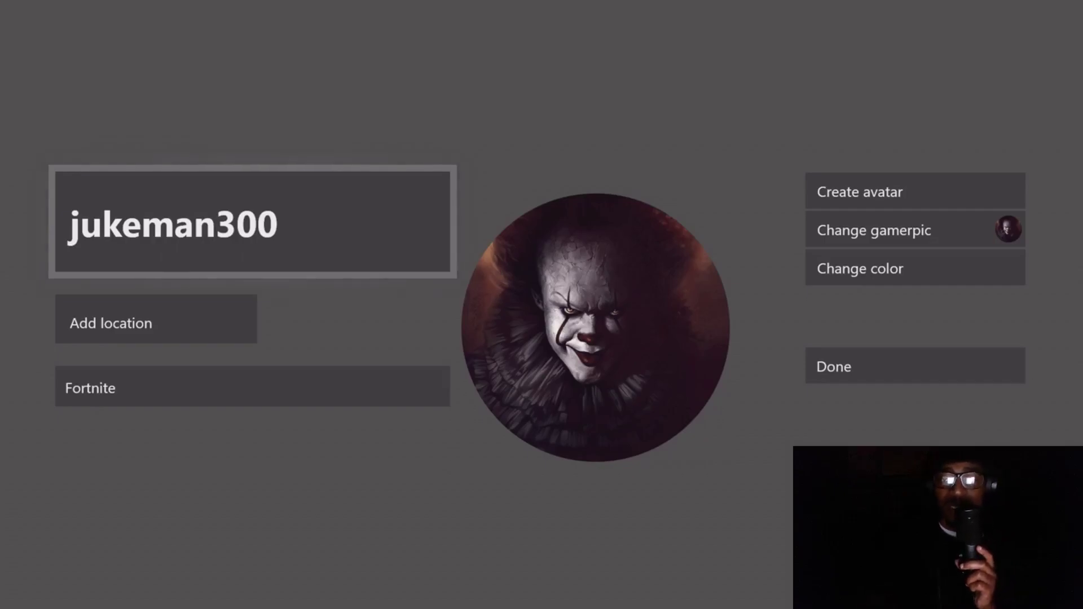
- Choose Change gamerpic in the profile customization editor
{"action": "key", "text": "Down"}
{"action": "key", "text": "Right"}
{"action": "key", "text": "Up"}
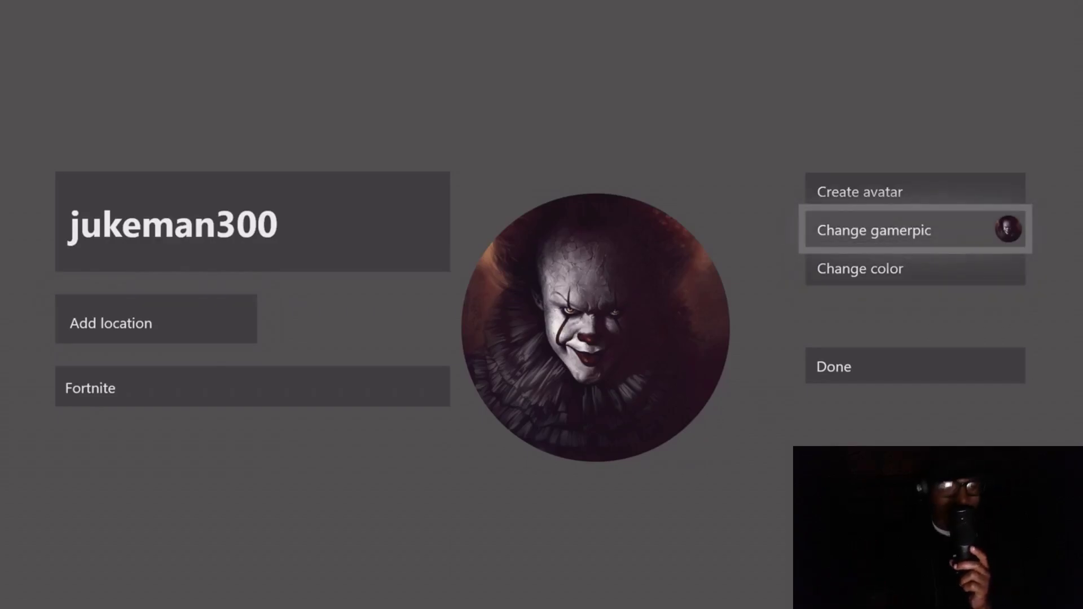
{"action": "key", "text": "Return"}
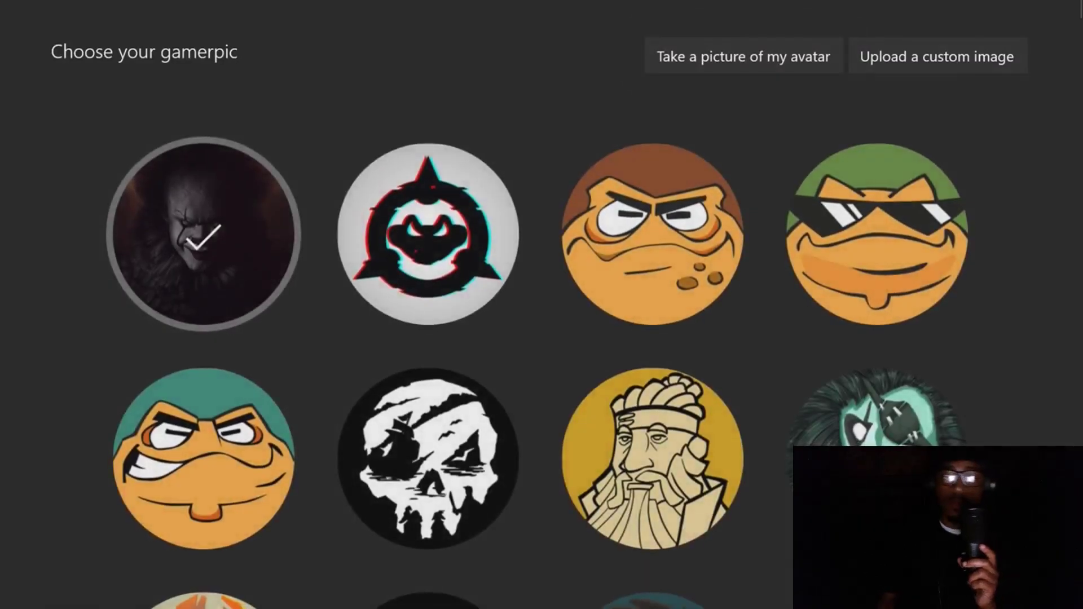
- Browse the built-in gamerpics, including the Halo pictures further down
{"action": "key", "text": "Right"}
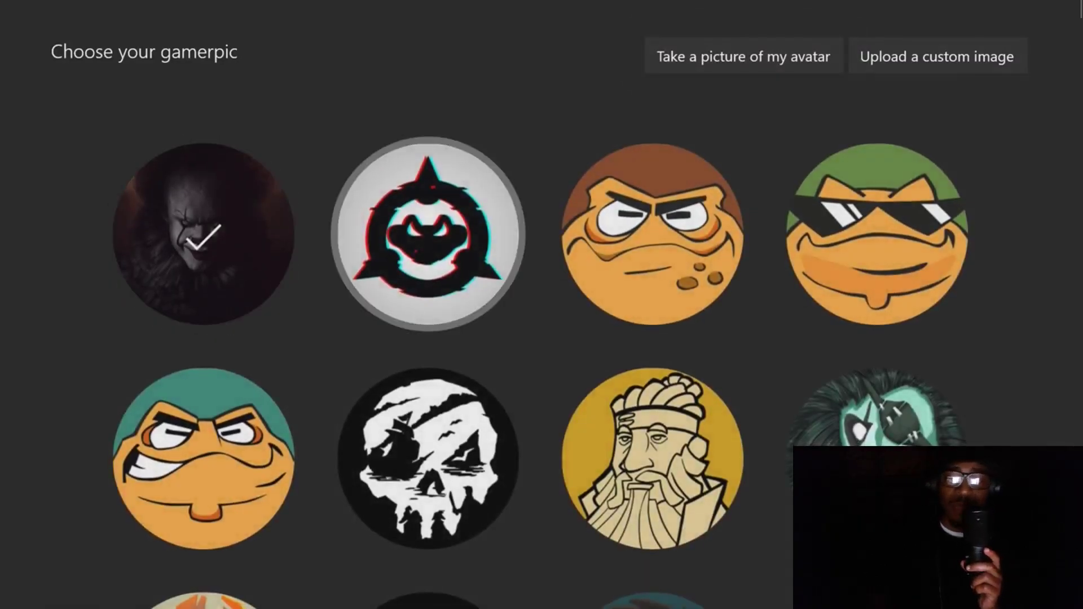
{"action": "key", "text": "Down"}
{"action": "key", "text": "Down"}
{"action": "key", "text": "Down"}
{"action": "key", "text": "Down"}
{"action": "key", "text": "Down"}
{"action": "key", "text": "Down"}
{"action": "key", "text": "Down"}
{"action": "key", "text": "Down"}
{"action": "key", "text": "Down"}
{"action": "key", "text": "Down"}
{"action": "key", "text": "Down"}
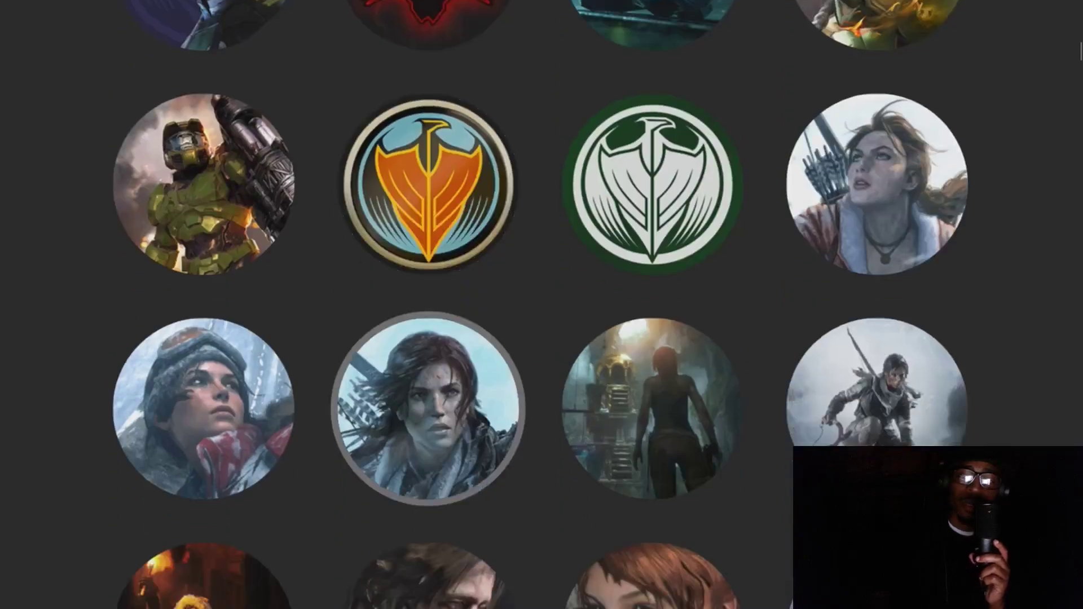
{"action": "key", "text": "Right"}
{"action": "key", "text": "Up"}
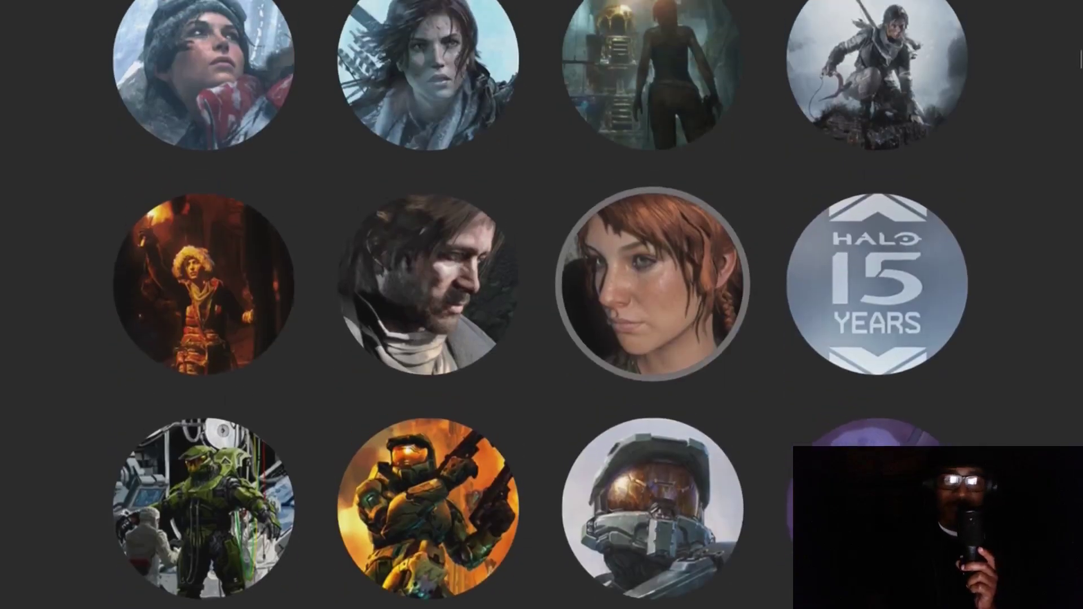
{"action": "key", "text": "Down"}
{"action": "key", "text": "Left"}
{"action": "key", "text": "Up"}
{"action": "key", "text": "Up"}
{"action": "key", "text": "Up"}
{"action": "key", "text": "Up"}
{"action": "key", "text": "Up"}
{"action": "key", "text": "Up"}
{"action": "key", "text": "Up"}
{"action": "key", "text": "Up"}
{"action": "key", "text": "Up"}
{"action": "key", "text": "Up"}
{"action": "key", "text": "Up"}
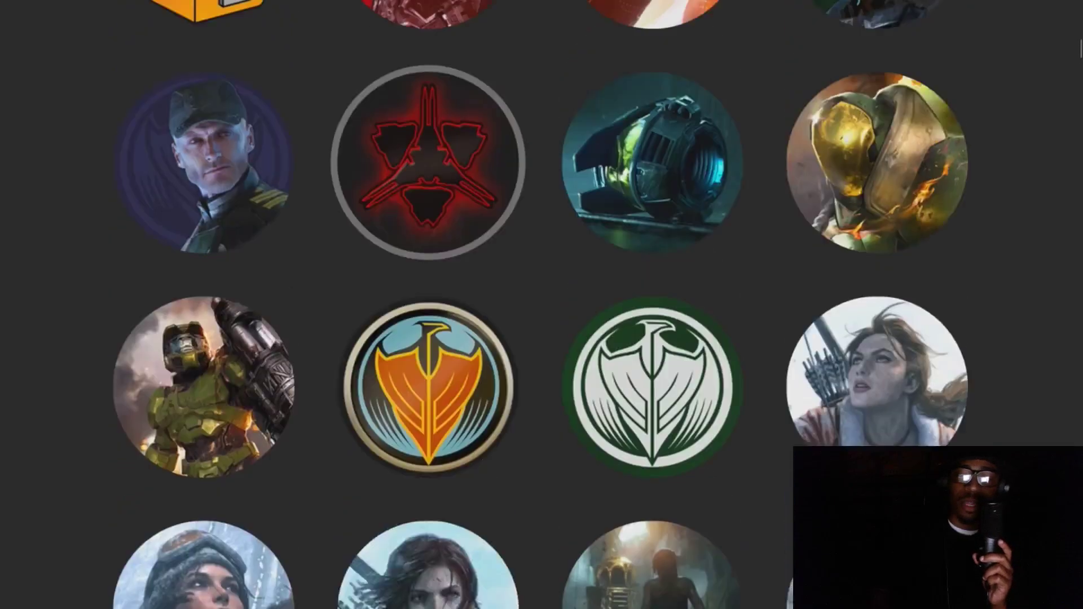
- Choose Upload a custom image at the top of the gamerpic chooser
{"action": "key", "text": "Up"}
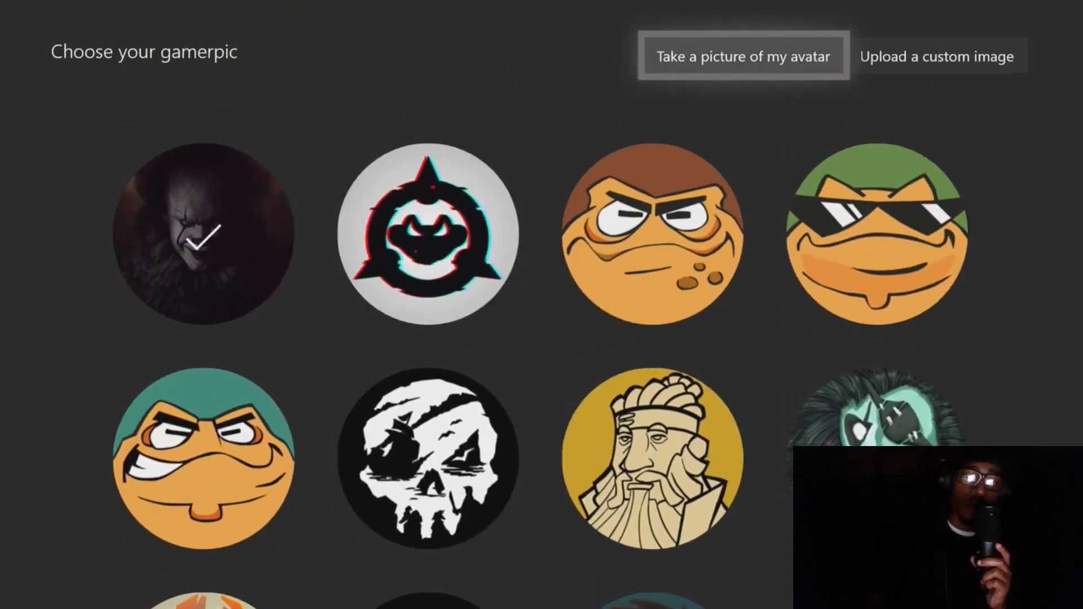
{"action": "key", "text": "Right"}
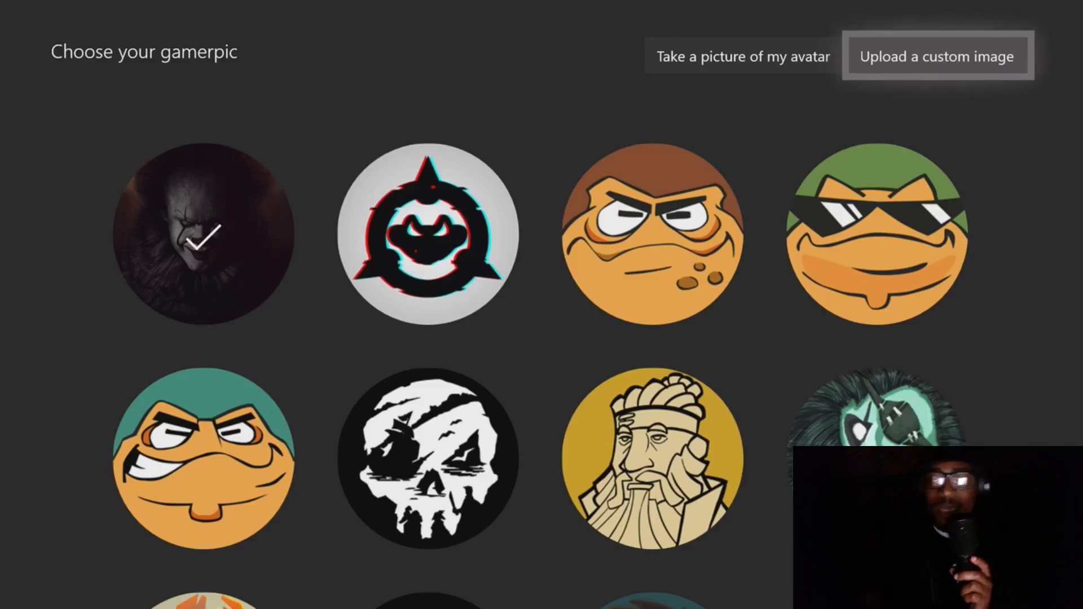
{"action": "key", "text": "Return"}
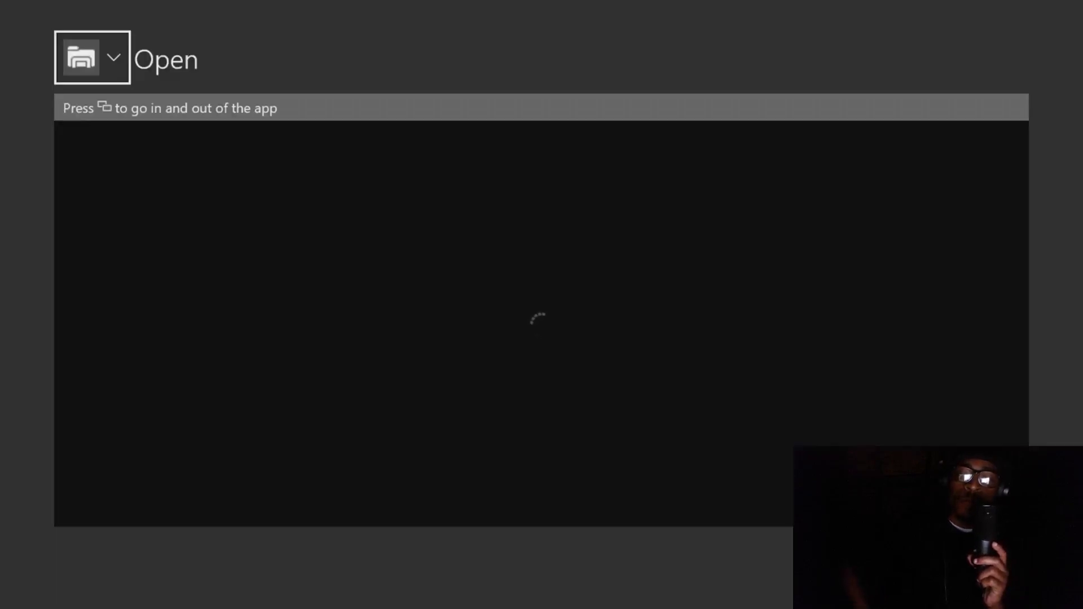
- Select the USB drive in the file picker's locations and browse its folders
{"action": "key", "text": "Left"}
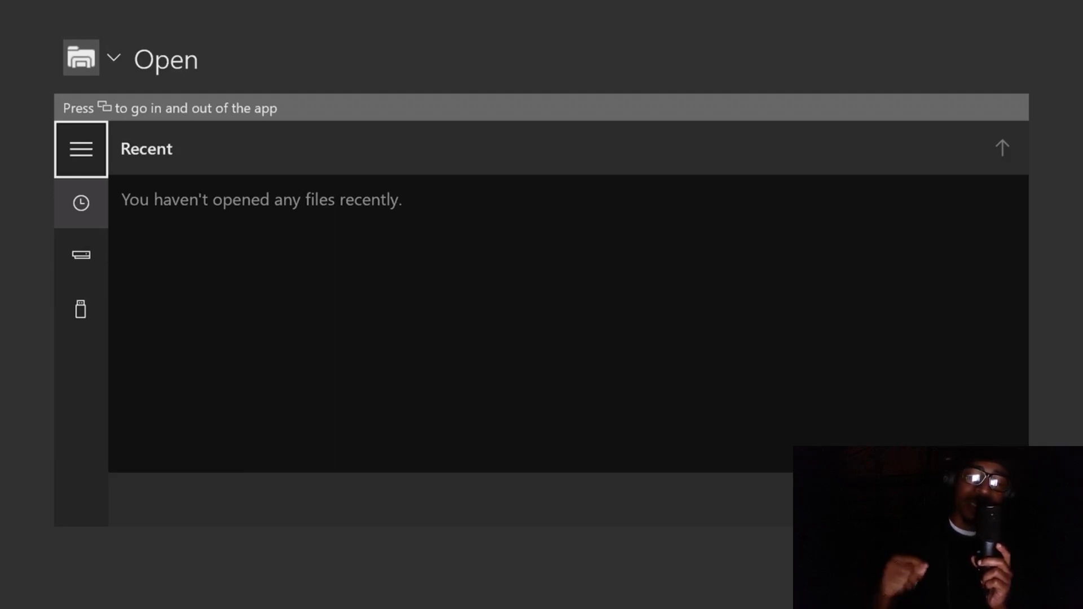
{"action": "key", "text": "Down"}
{"action": "key", "text": "Down"}
{"action": "key", "text": "Down"}
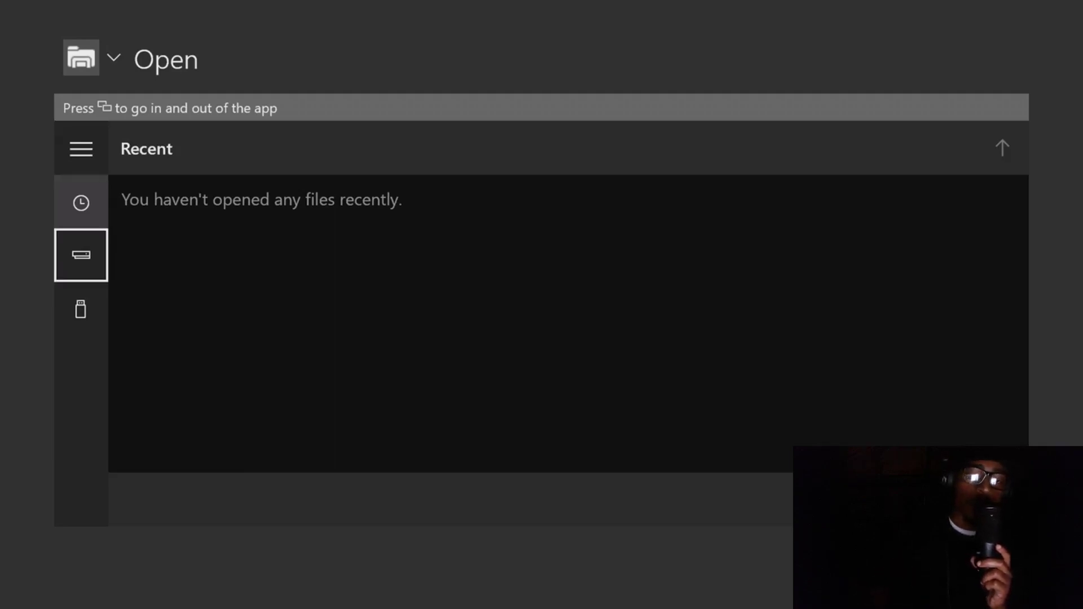
{"action": "key", "text": "Up"}
{"action": "key", "text": "Down"}
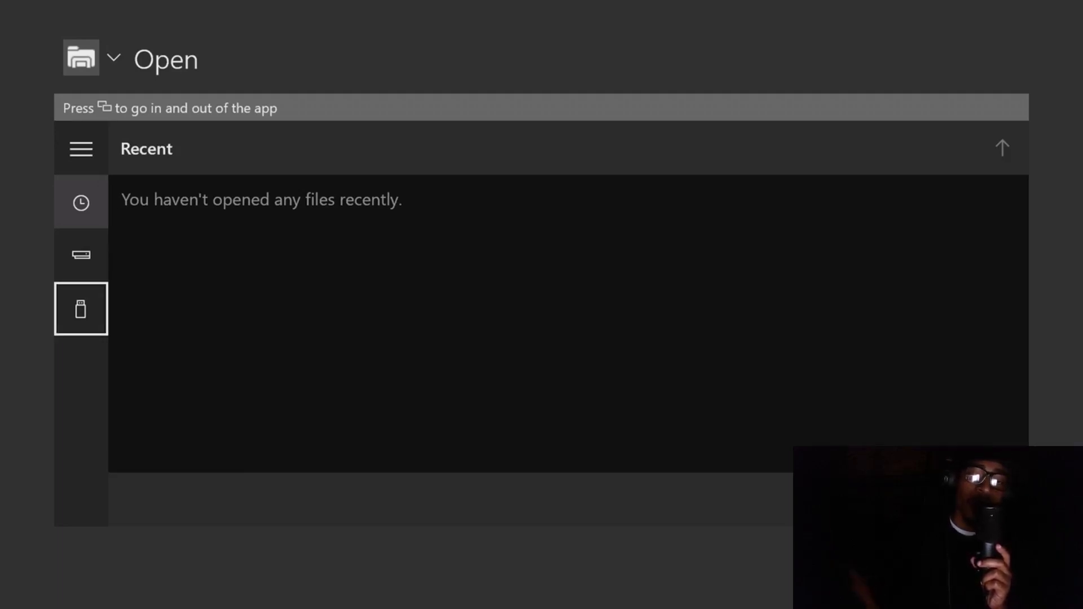
{"action": "key", "text": "Return"}
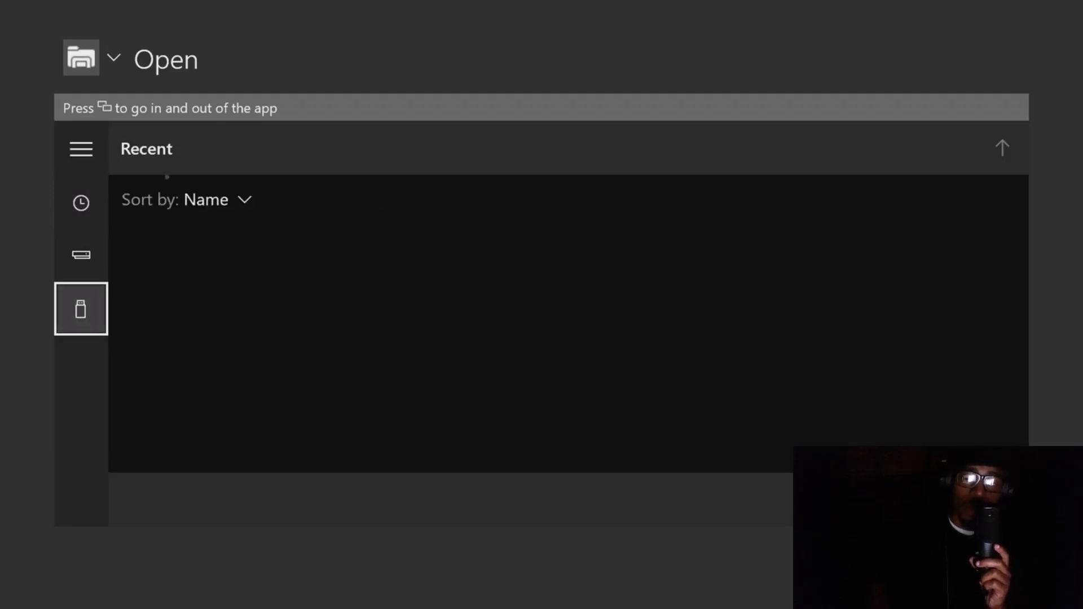
{"action": "key", "text": "Right"}
{"action": "key", "text": "Down"}
{"action": "key", "text": "Down"}
{"action": "key", "text": "Down"}
{"action": "key", "text": "Down"}
{"action": "key", "text": "Down"}
{"action": "key", "text": "Down"}
{"action": "key", "text": "Down"}
- Back out of the file picker to the gamerpic choices
{"action": "key", "text": "Escape"}
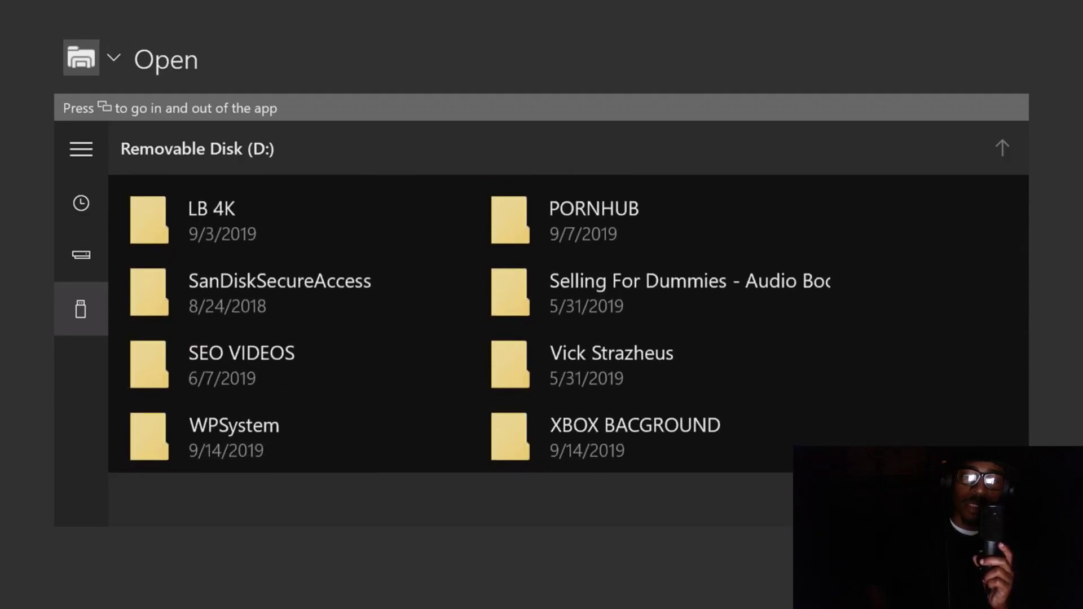
{"action": "key", "text": "Escape"}
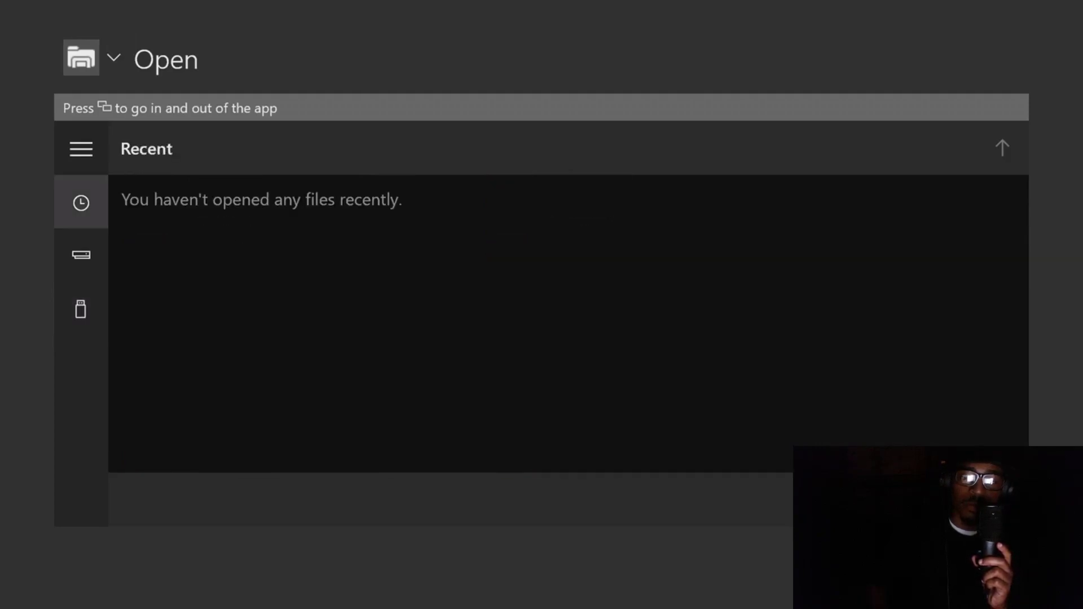
{"action": "key", "text": "Escape"}
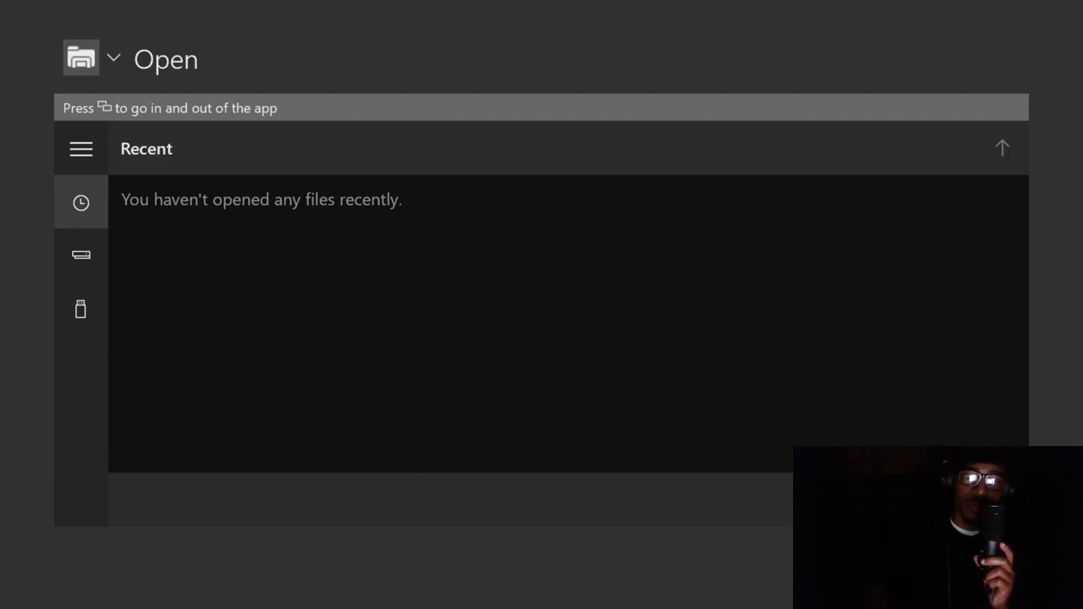
{"action": "key", "text": "Escape"}
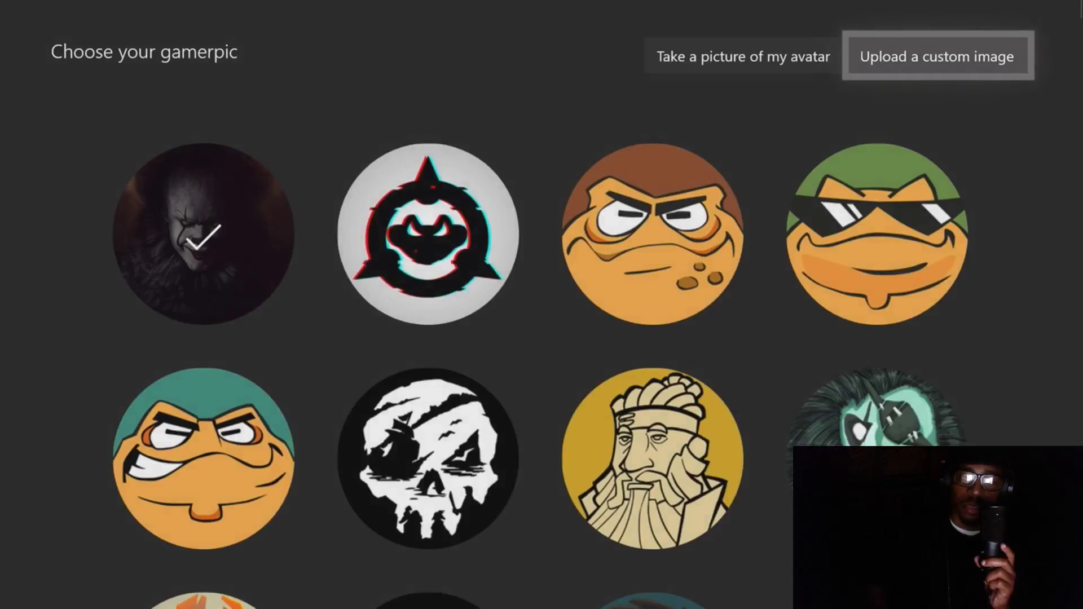
- Reopen the custom image upload and open the XBOX BACGROUND folder on Removable Disk (D:)
{"action": "key", "text": "Return"}
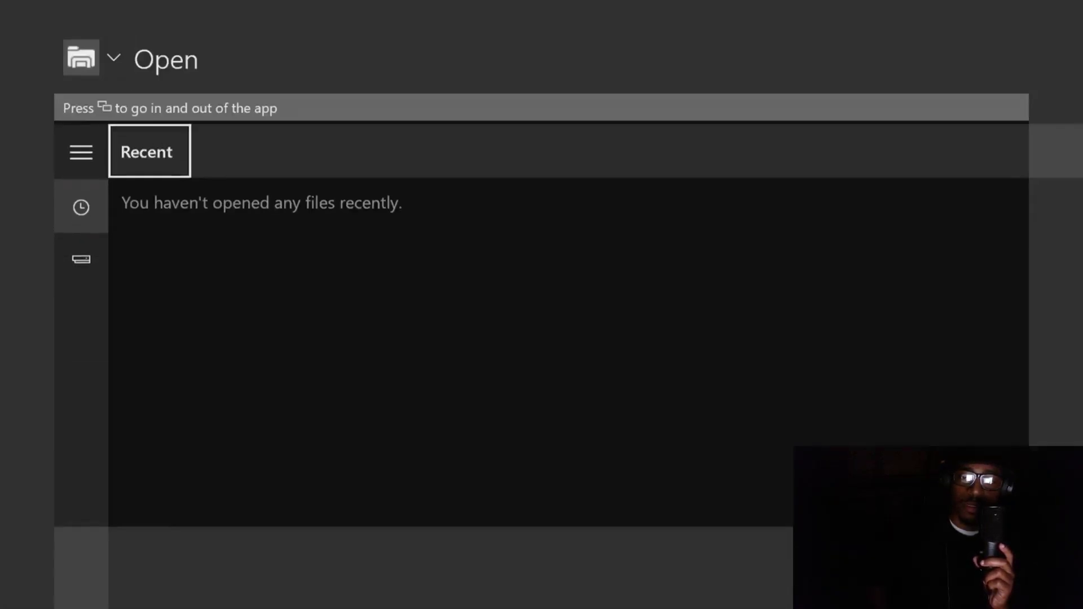
{"action": "key", "text": "Down"}
{"action": "key", "text": "Down"}
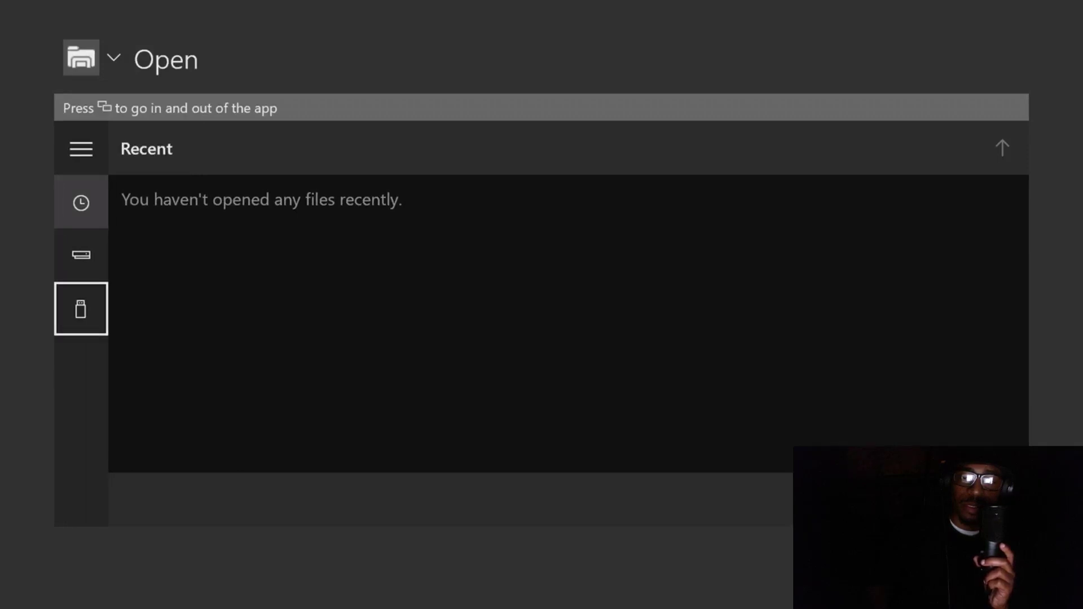
{"action": "key", "text": "Return"}
{"action": "key", "text": "Down"}
{"action": "key", "text": "Down"}
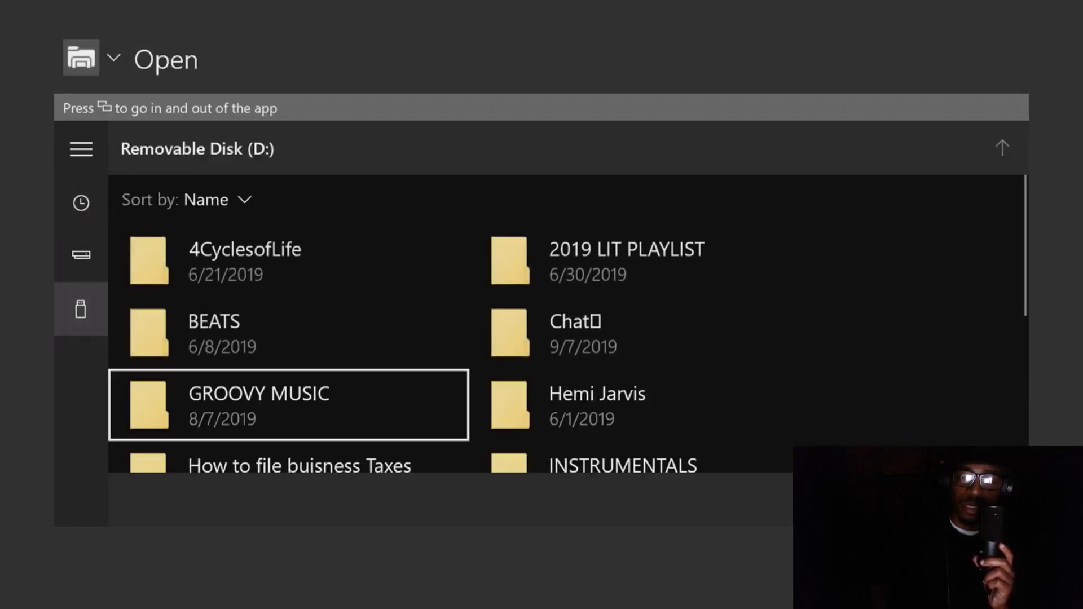
{"action": "key", "text": "Down"}
{"action": "key", "text": "Down"}
{"action": "key", "text": "Down"}
{"action": "key", "text": "Down"}
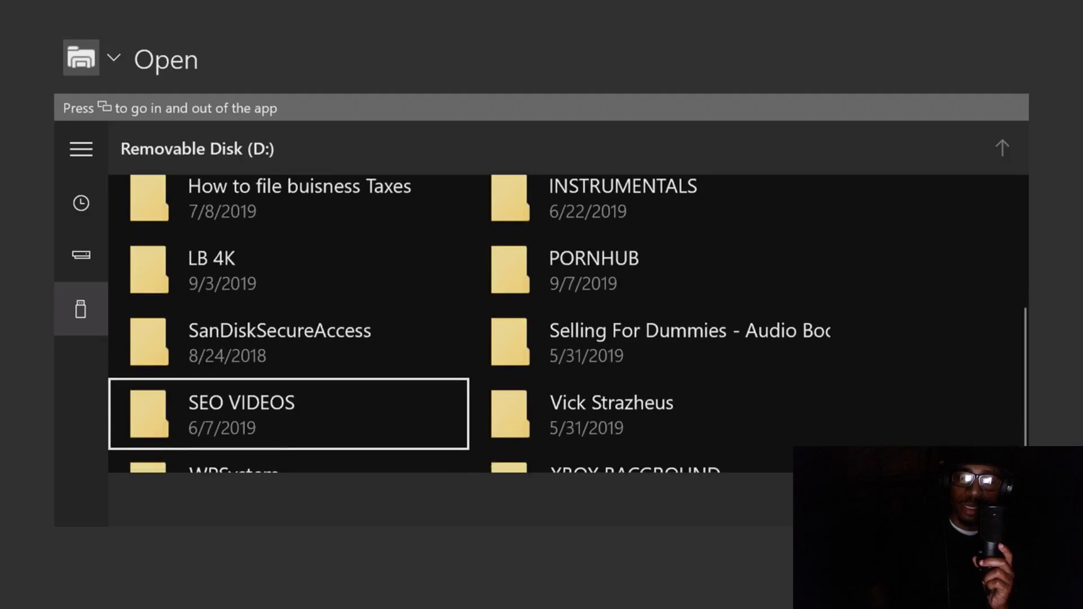
{"action": "key", "text": "Down"}
{"action": "key", "text": "Right"}
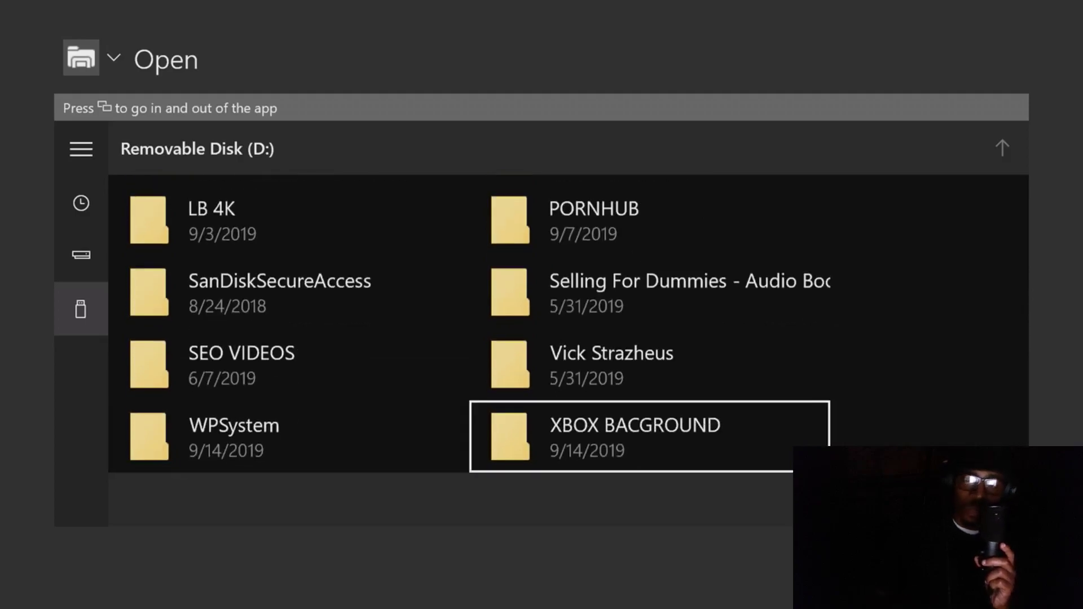
{"action": "key", "text": "Return"}
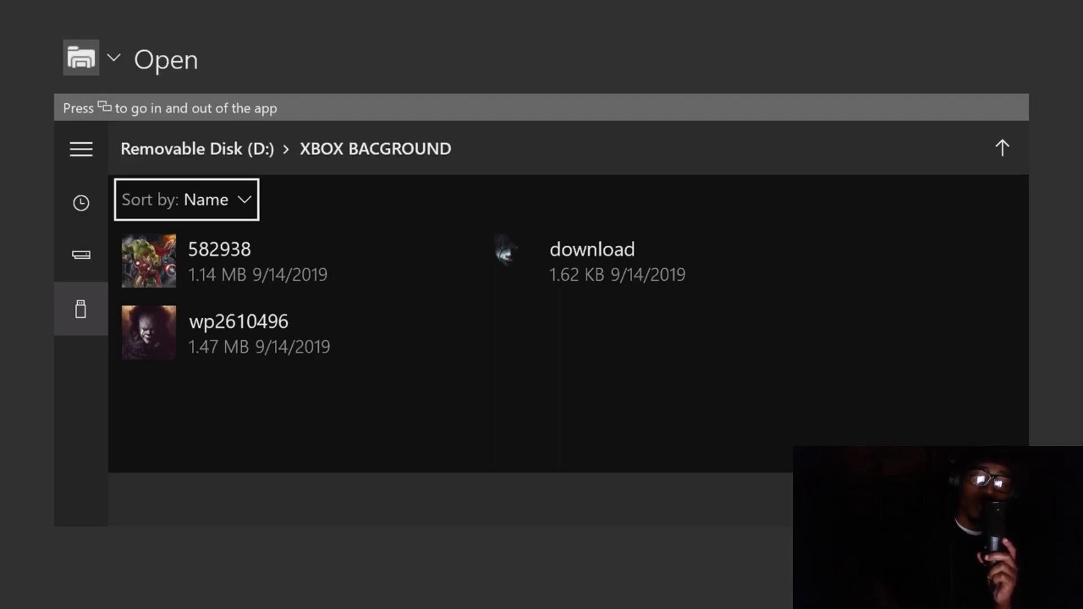
- Browse among the folder's images 582938, download and wp2610496
{"action": "key", "text": "Down"}
{"action": "key", "text": "Up"}
{"action": "key", "text": "Down"}
{"action": "key", "text": "Down"}
{"action": "key", "text": "Right"}
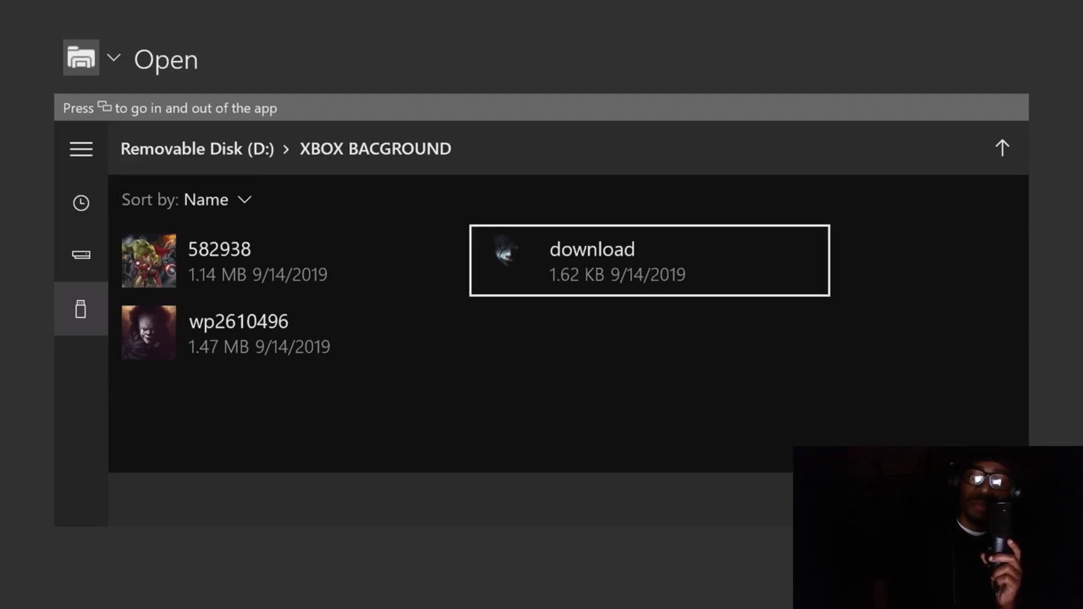
{"action": "key", "text": "Left"}
{"action": "key", "text": "Down"}
{"action": "key", "text": "Up"}
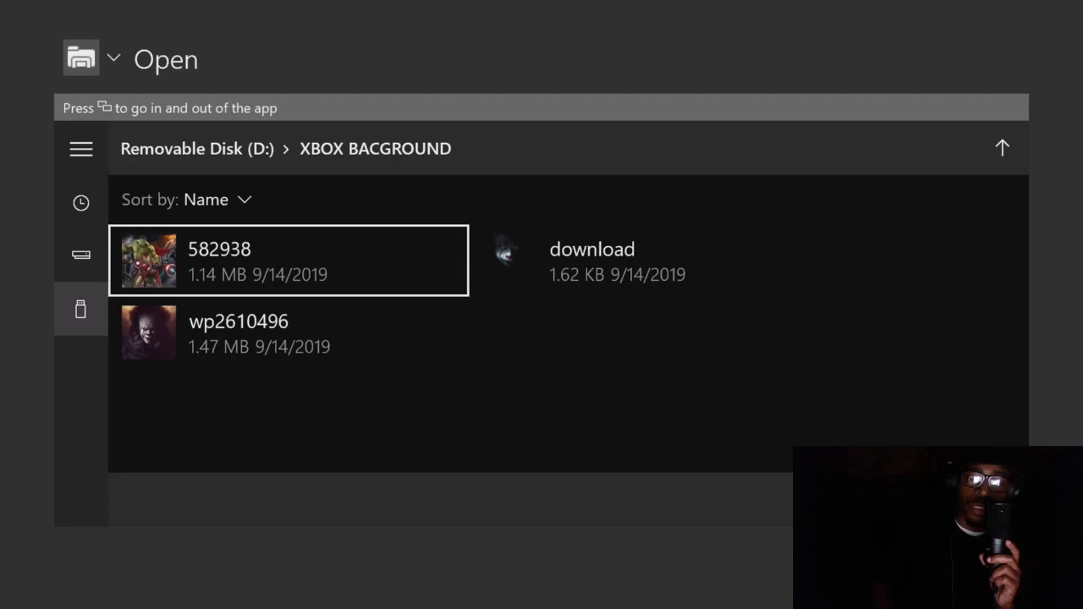
{"action": "key", "text": "Down"}
{"action": "key", "text": "Right"}
{"action": "key", "text": "Left"}
{"action": "key", "text": "Right"}
{"action": "key", "text": "Left"}
{"action": "key", "text": "Down"}
{"action": "key", "text": "Up"}
{"action": "key", "text": "Down"}
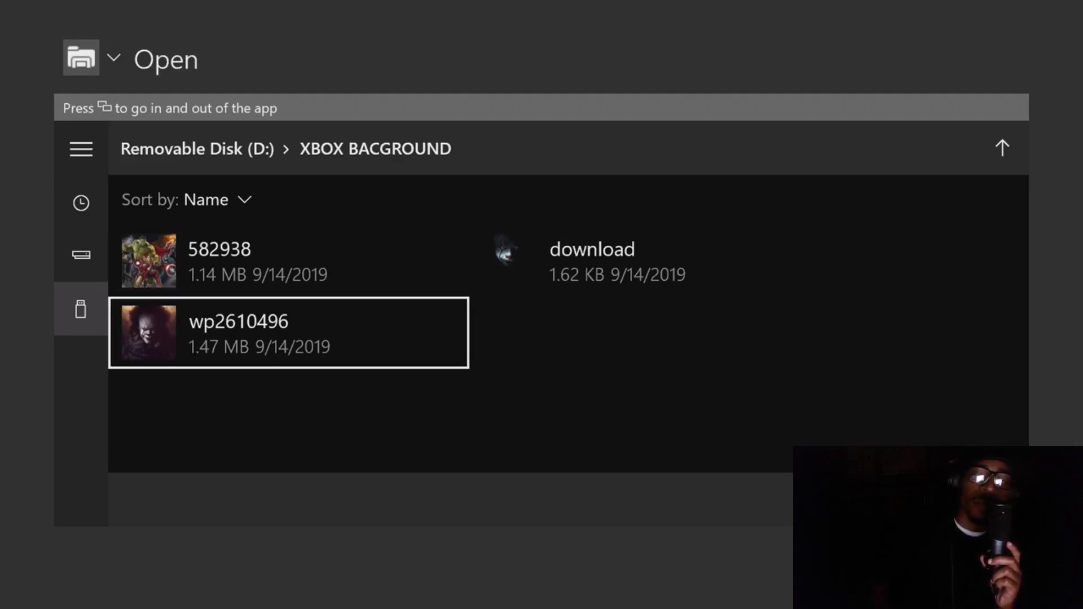
- Select the Avengers image 582938 to load it into the picture editor
{"action": "key", "text": "Up"}
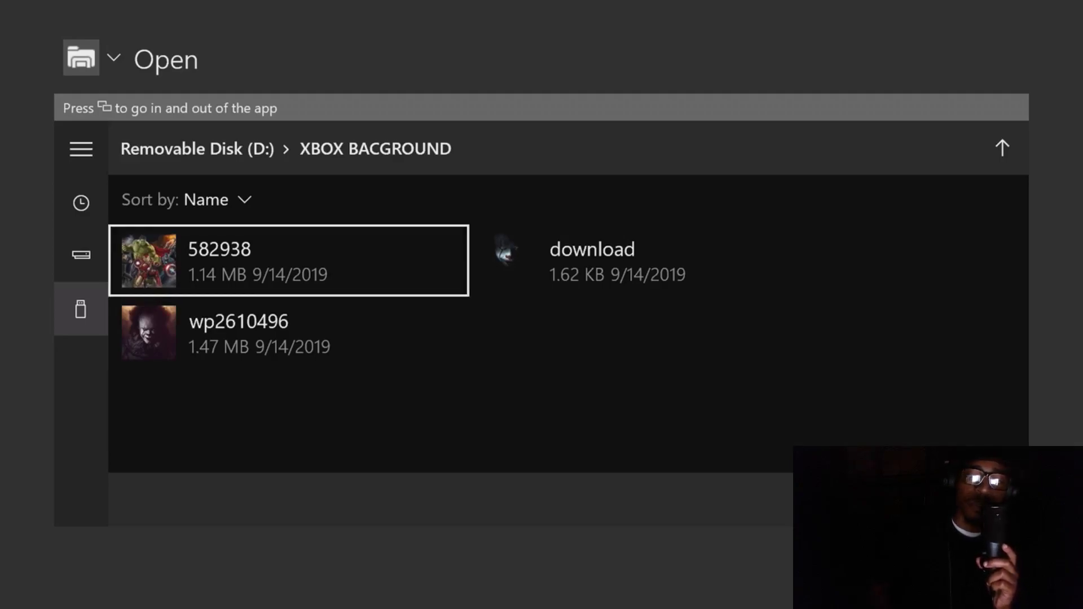
{"action": "key", "text": "Down"}
{"action": "key", "text": "Up"}
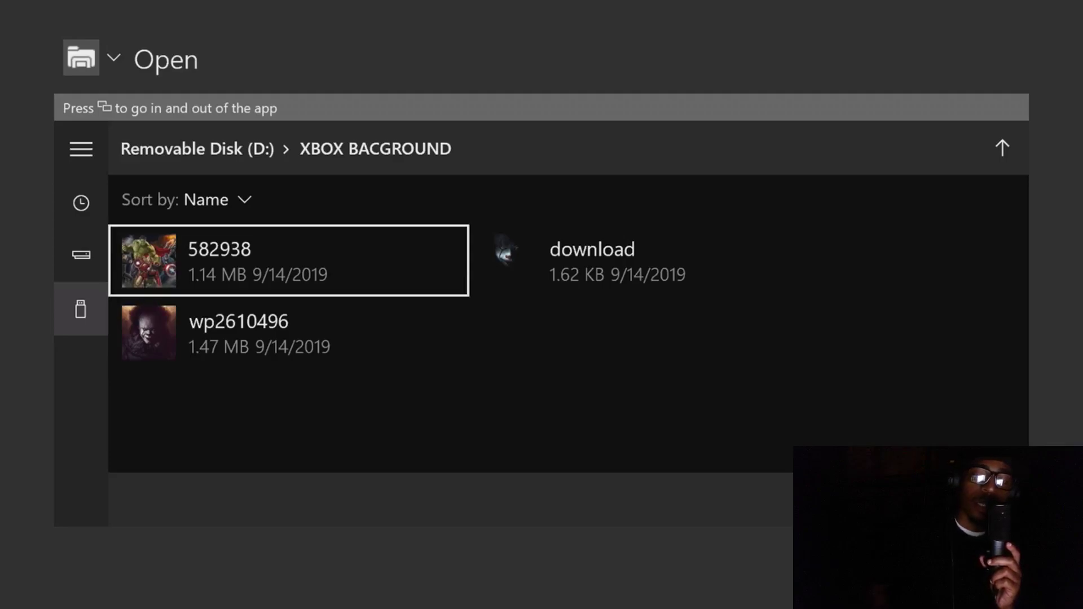
{"action": "key", "text": "Return"}
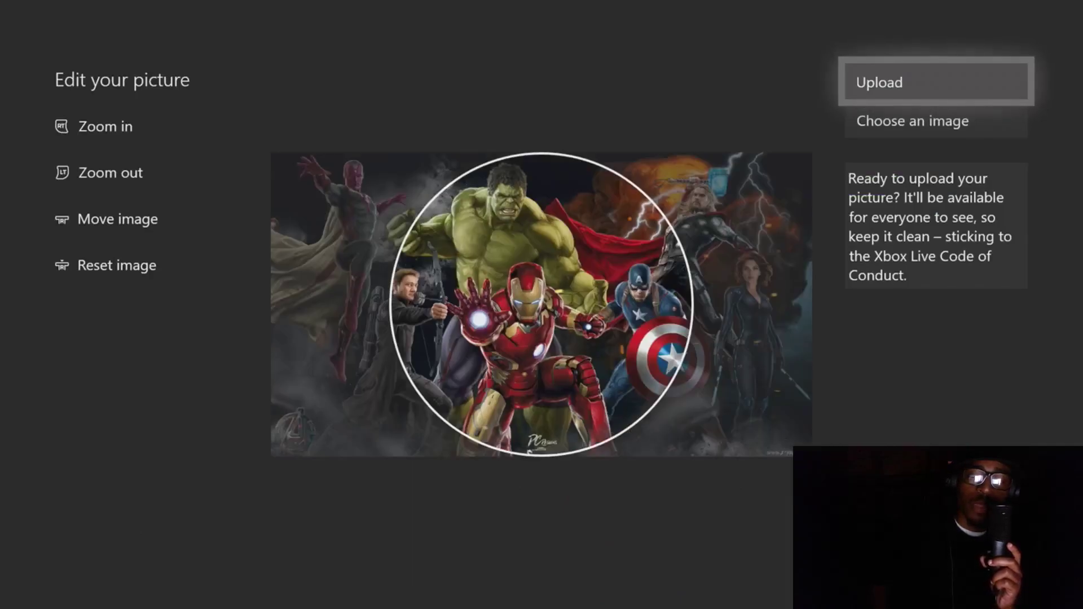
- Centre the Avengers picture in the crop circle, upload it, and confirm the success message
{"action": "key", "text": "Right"}
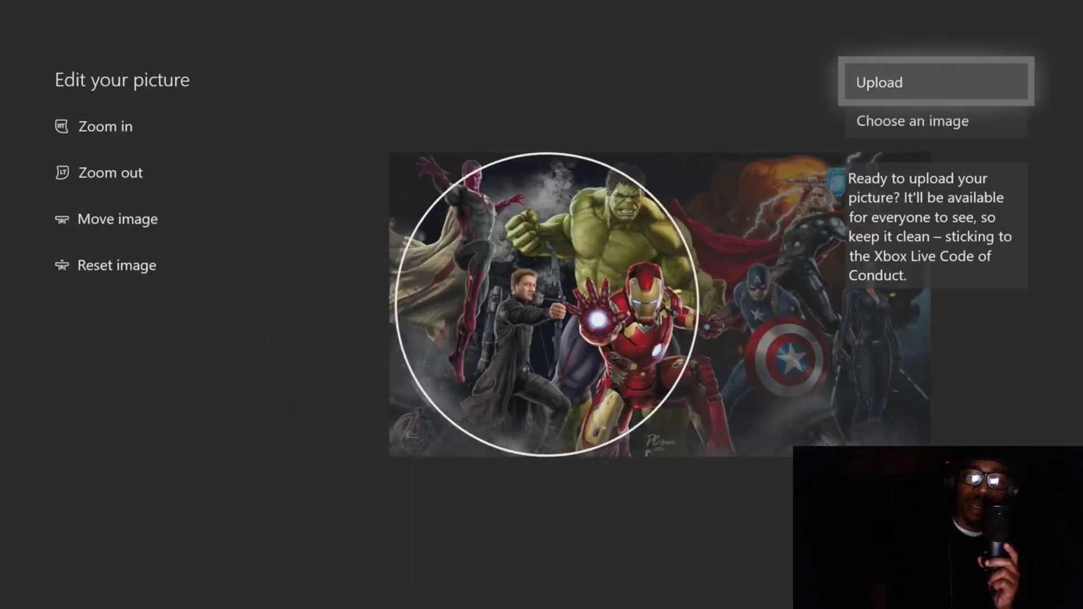
{"action": "key", "text": "Left"}
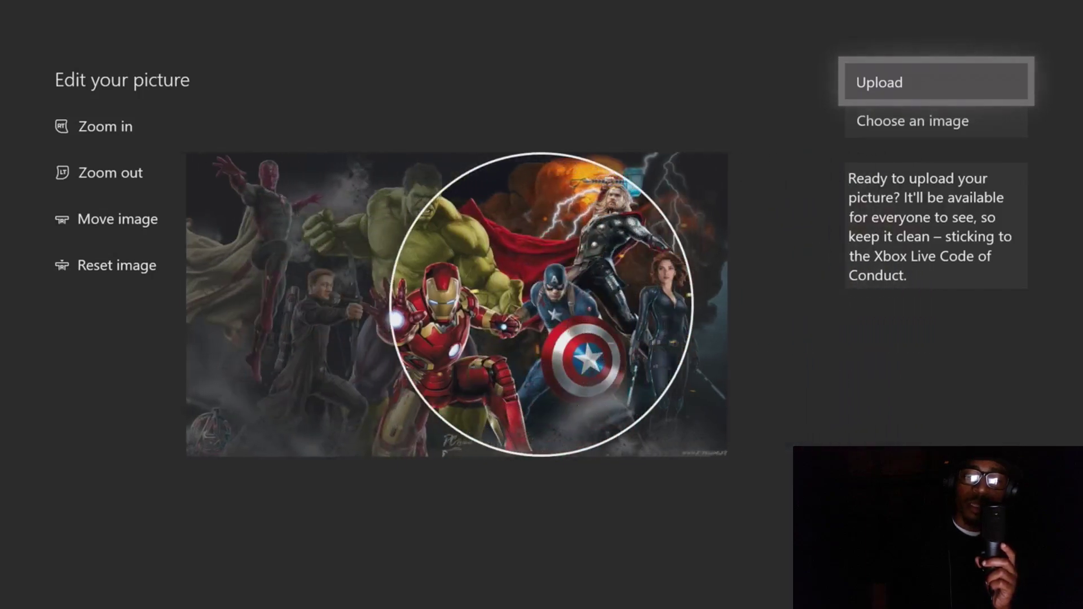
{"action": "key", "text": "Right"}
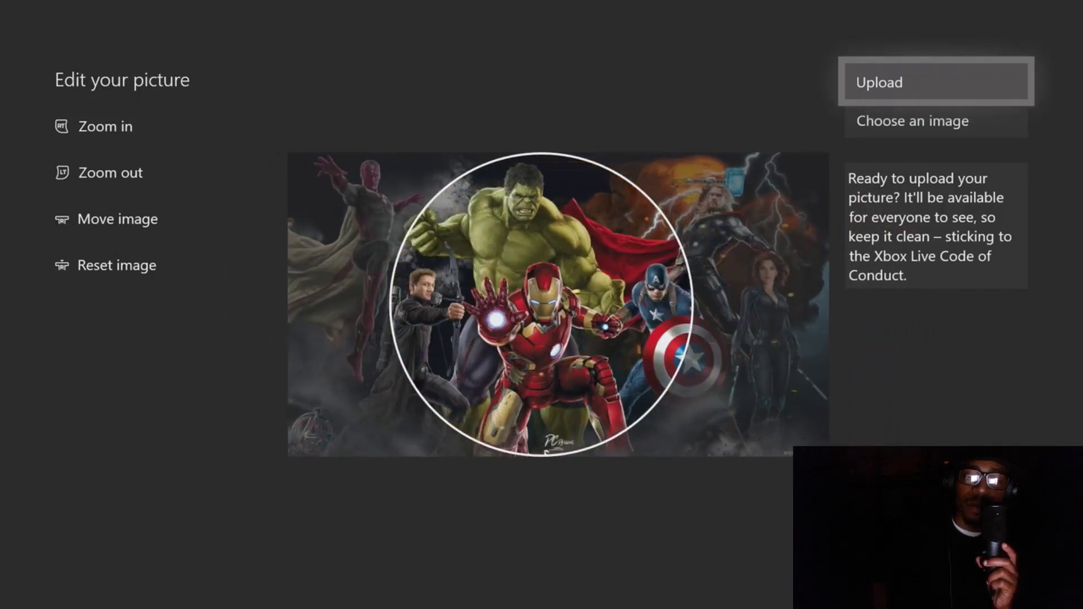
{"action": "key", "text": "Right"}
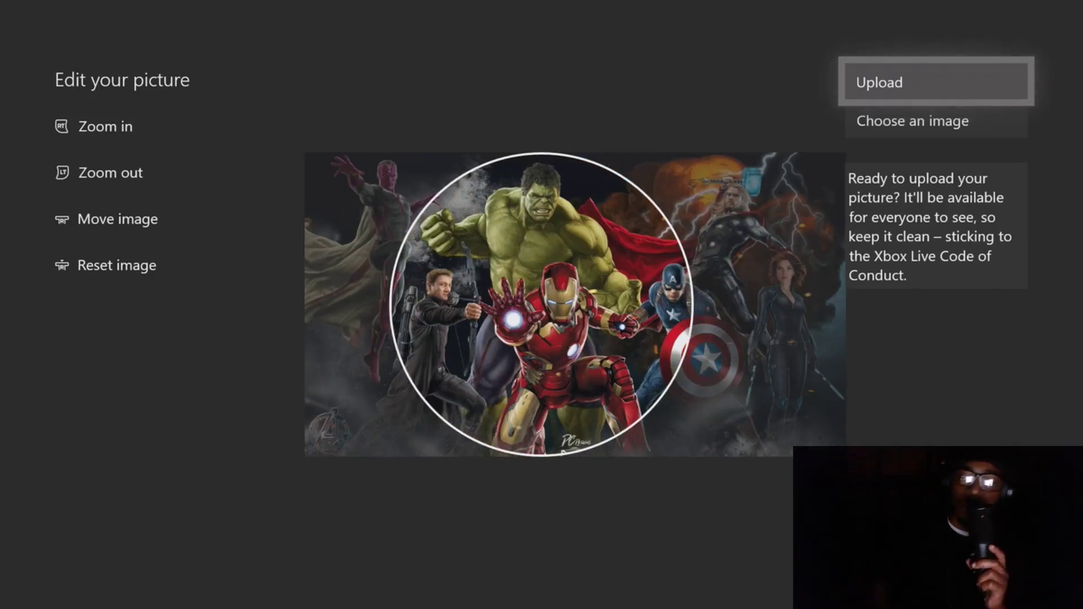
{"action": "key", "text": "Return"}
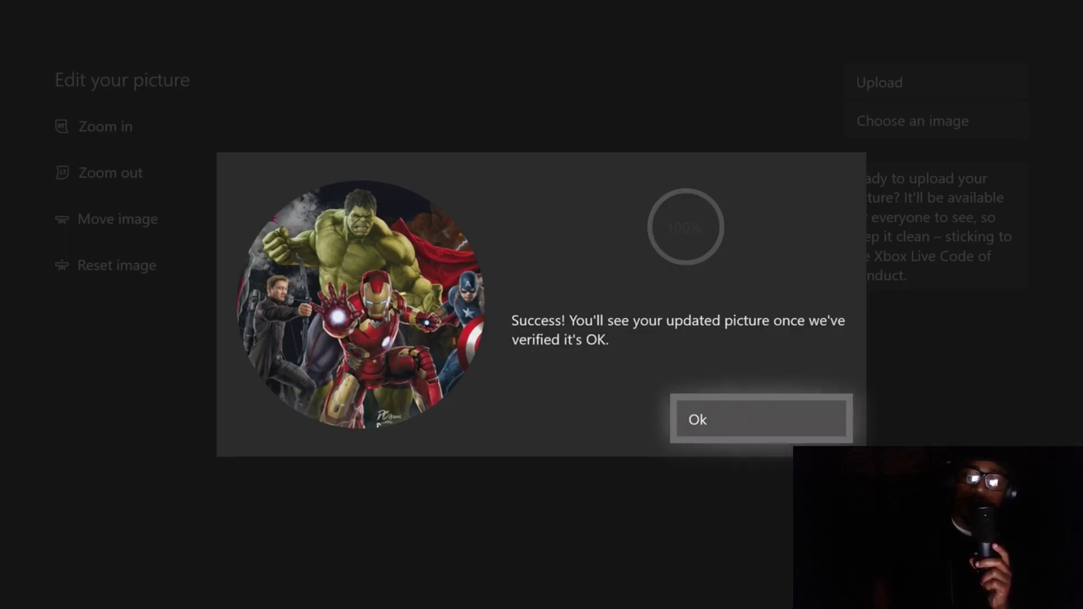
{"action": "key", "text": "Return"}
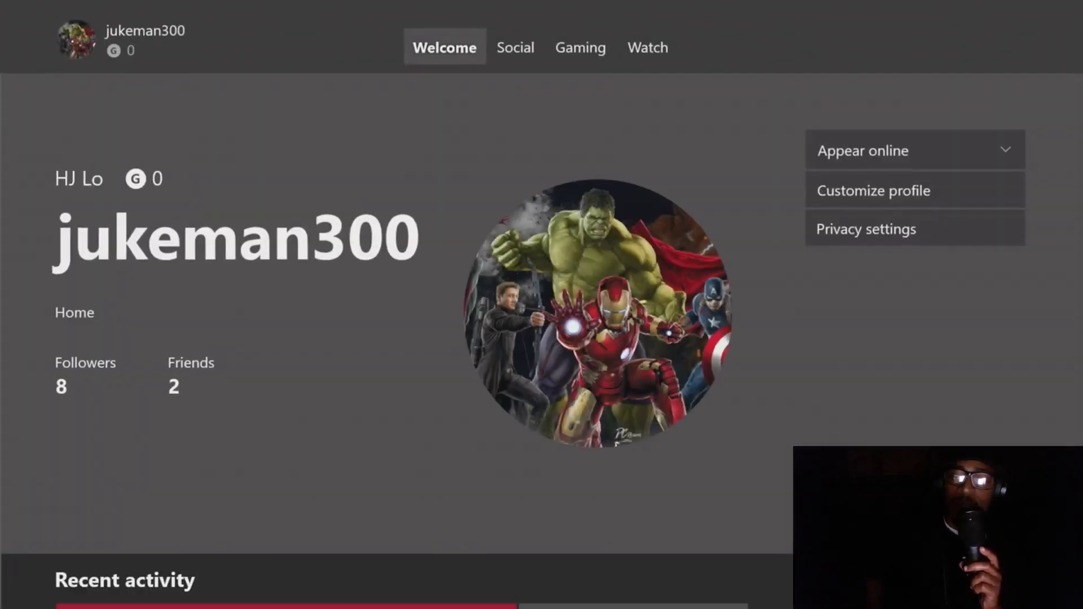